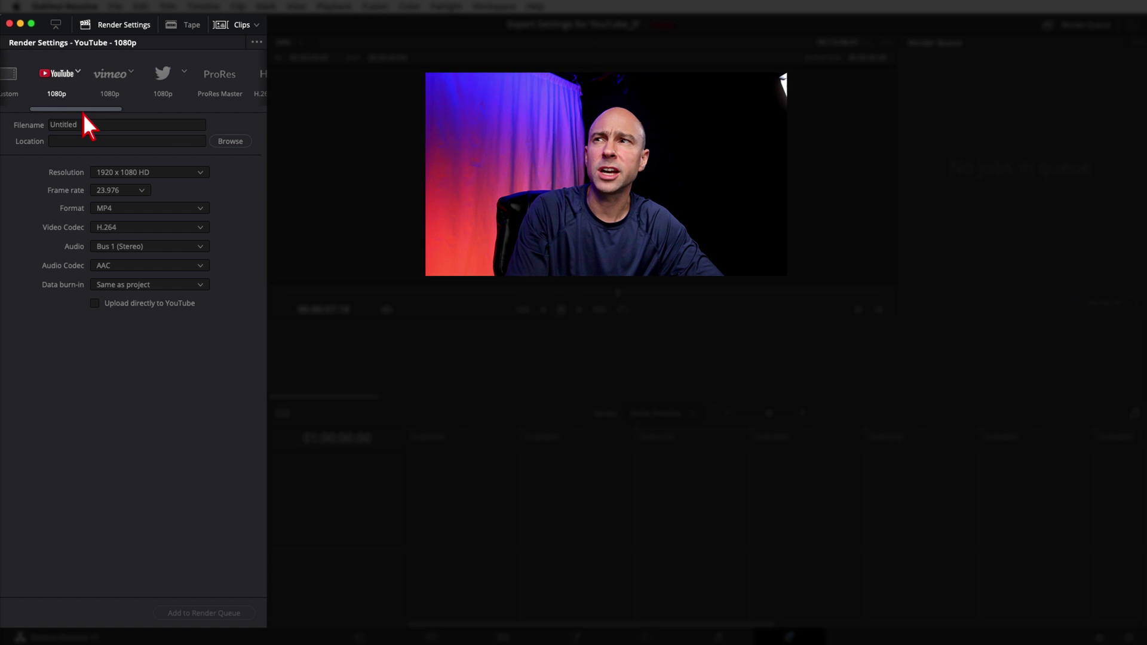
Look over the render presets and the YouTube preset's resolution variants, keeping 1080p selected.
scroll(90, 110, "right", 2)
scroll(101, 110, "left", 2)
left_click(121, 24)
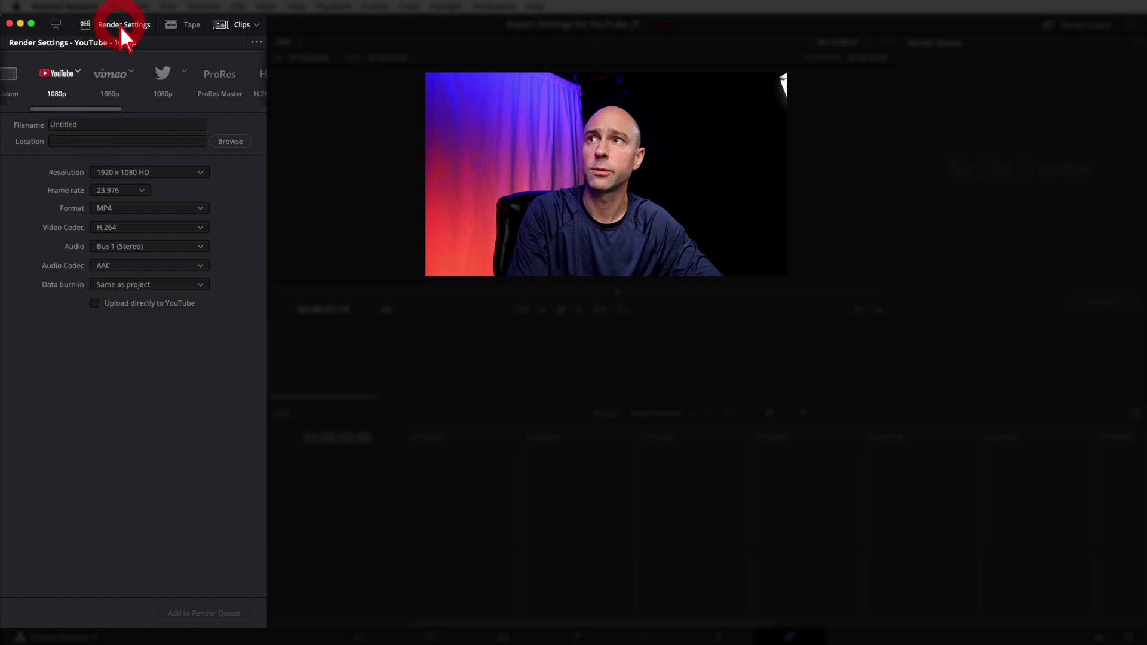
mouse_move(80, 113)
left_mouse_down()
mouse_move(124, 123)
mouse_move(125, 110)
mouse_move(239, 112)
mouse_move(64, 113)
left_mouse_up()
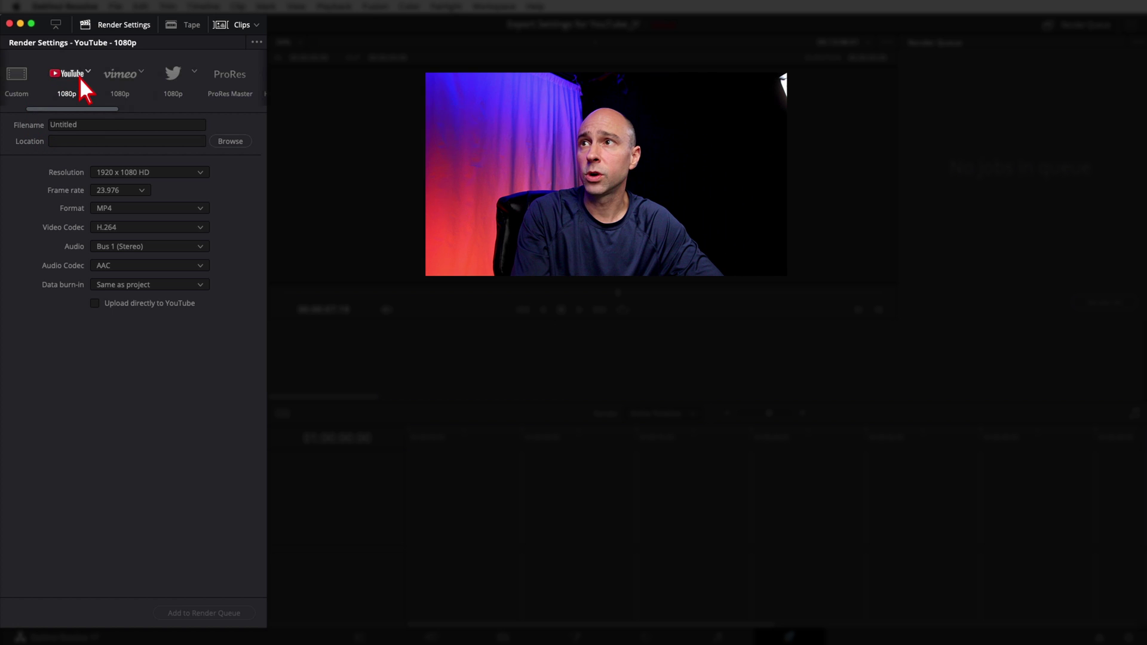
left_click(88, 72)
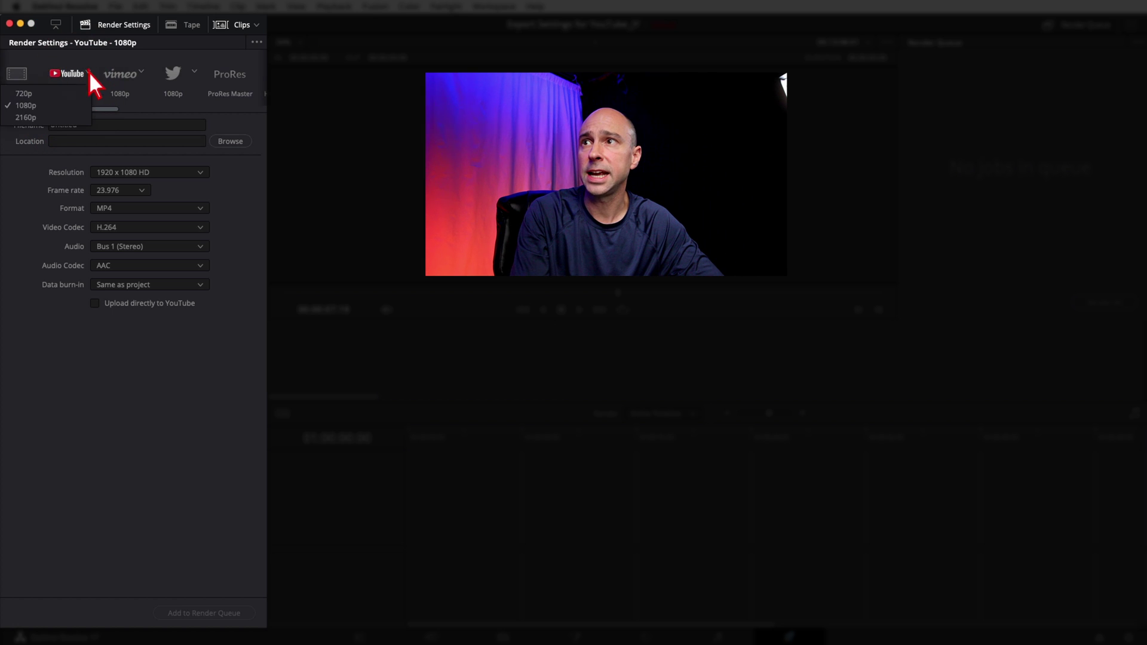
left_click(51, 108)
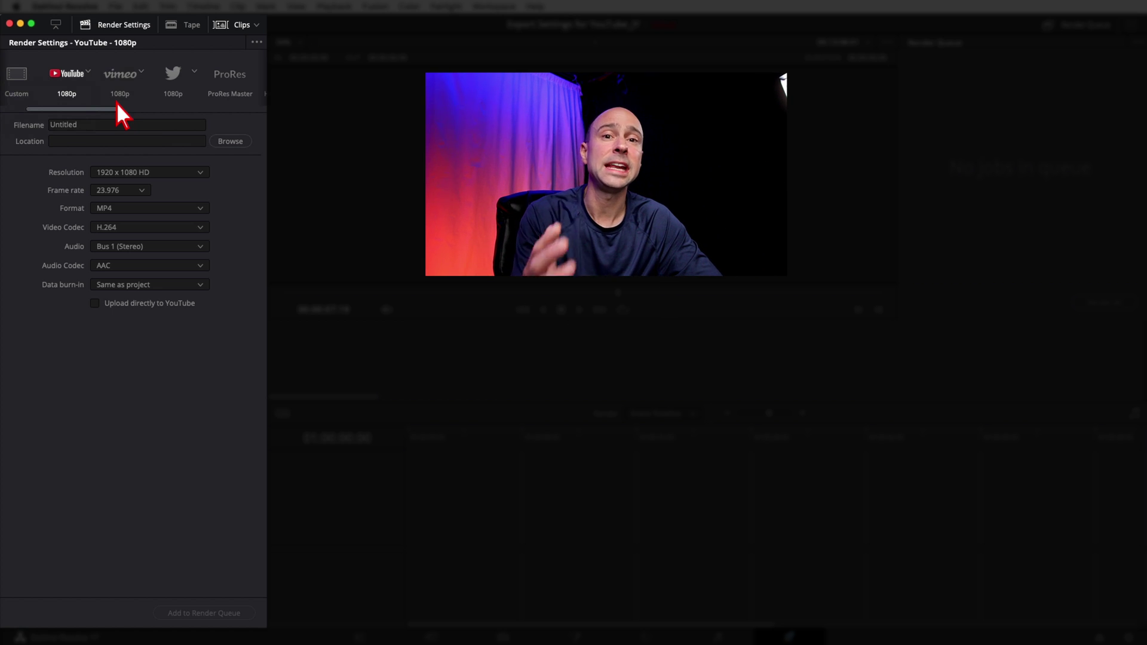
Switch the render settings to the Custom preset, rendering a single clip with video export in MP4 format.
left_click(21, 86)
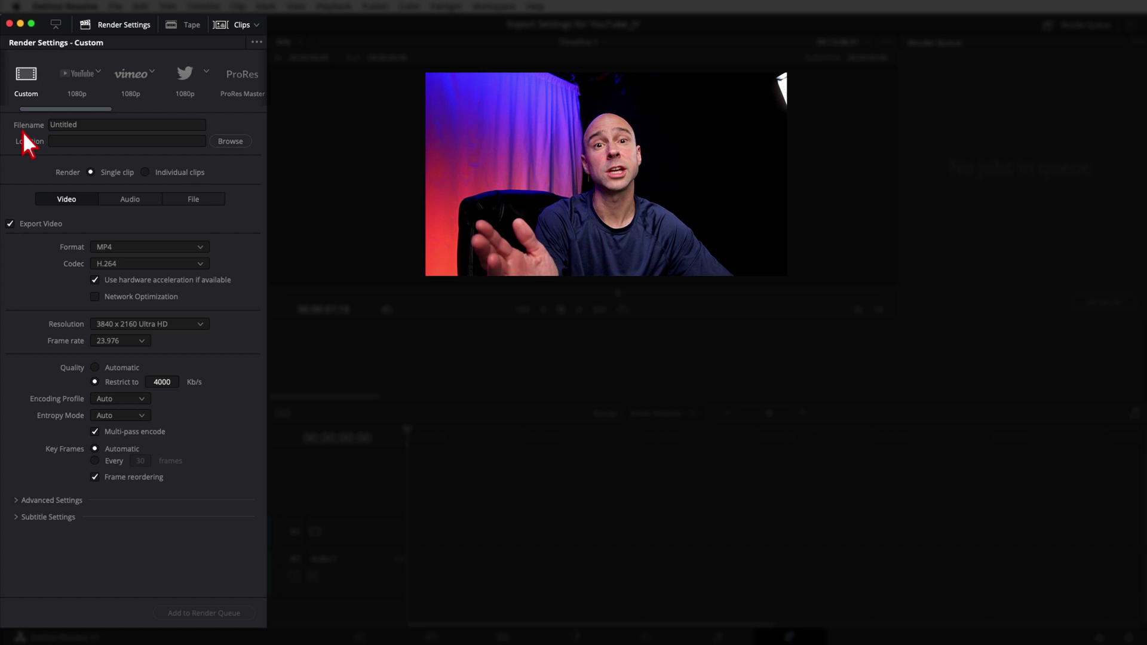
left_click(92, 173)
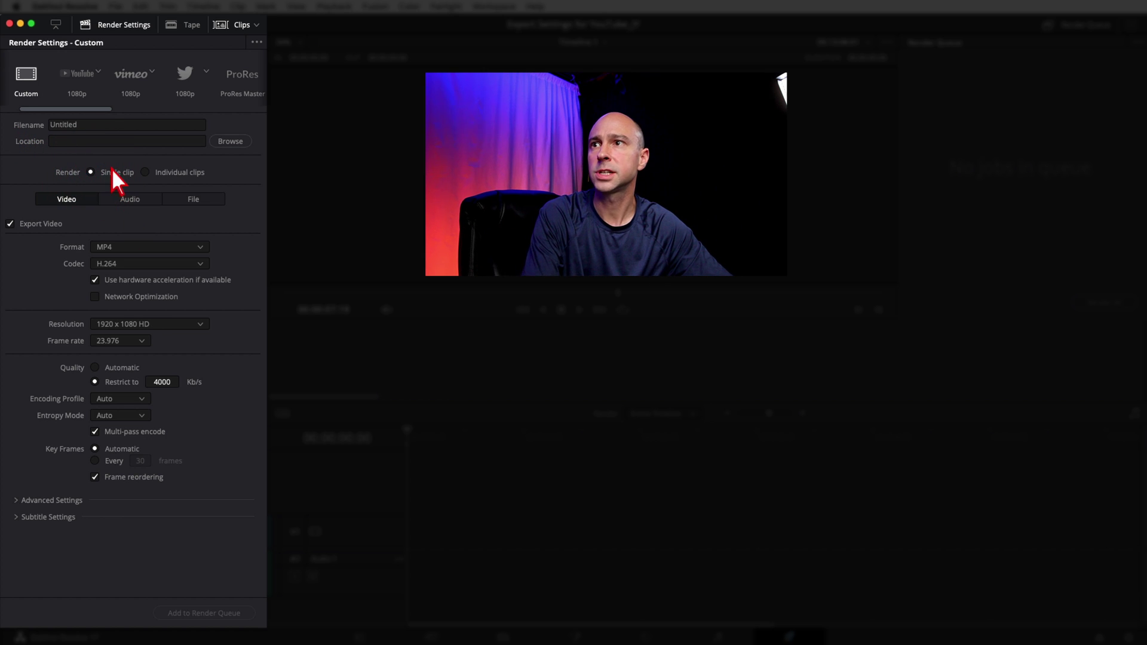
left_click(61, 204)
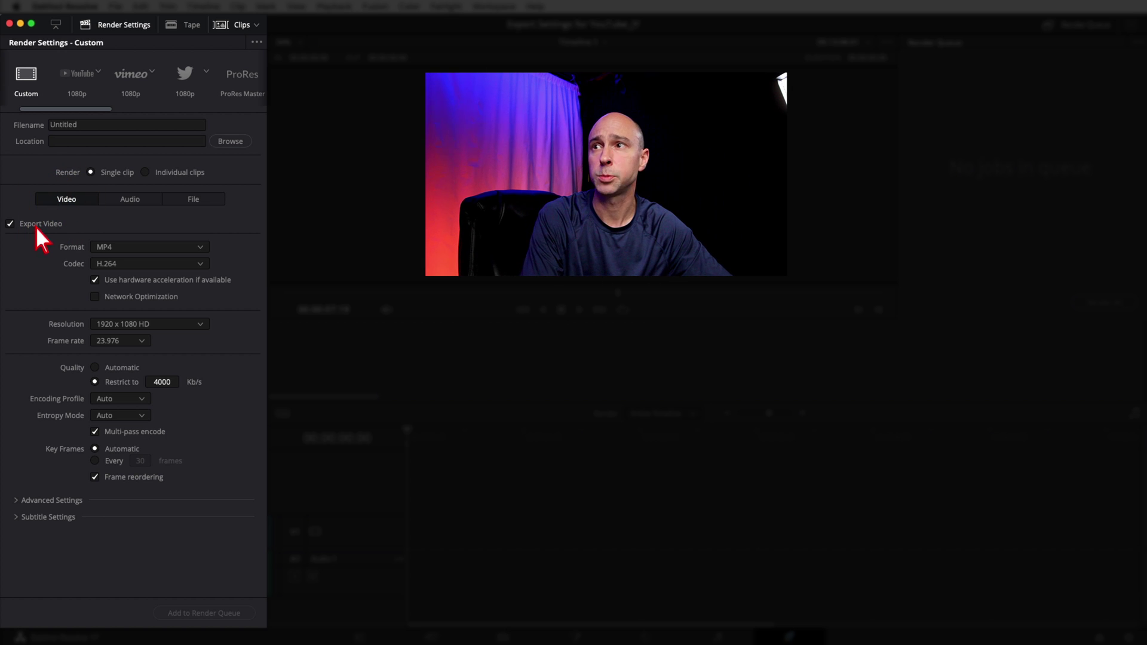
left_click(106, 248)
left_click(113, 253)
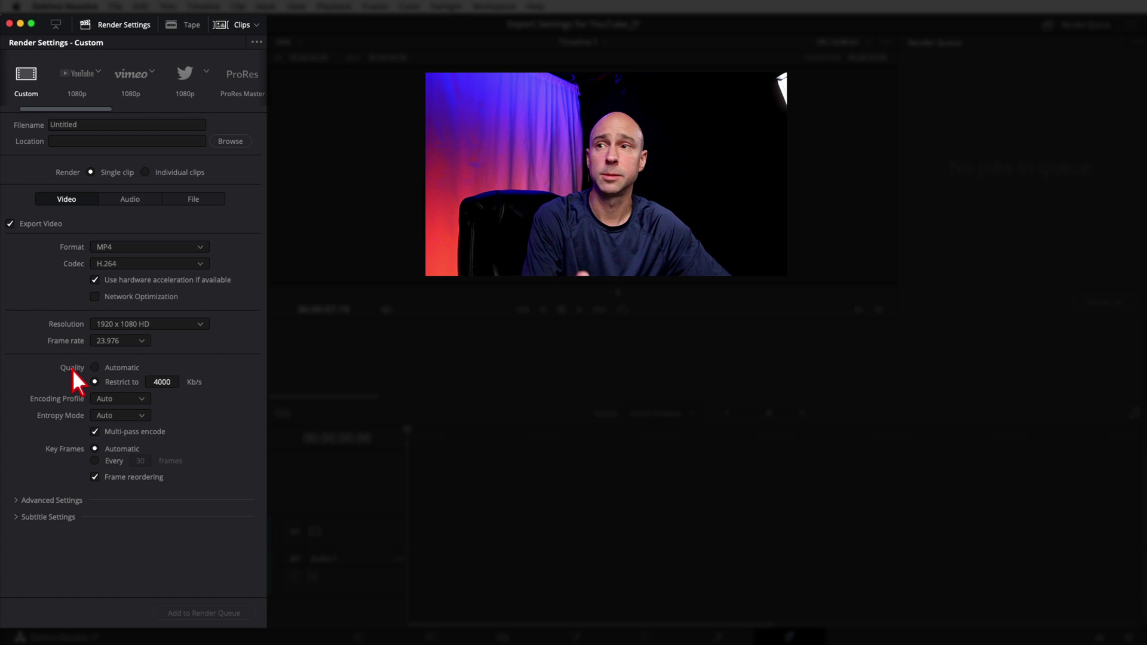
Restrict the video quality to 30000 Kb/s.
left_click(95, 368)
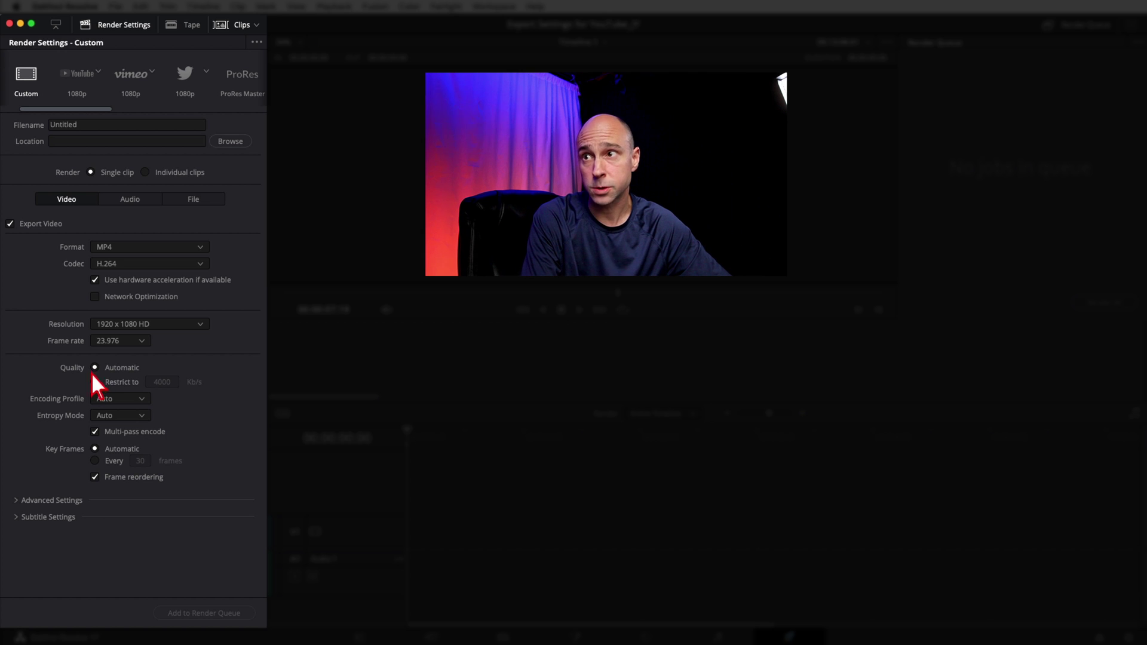
left_click(95, 383)
left_click(167, 385)
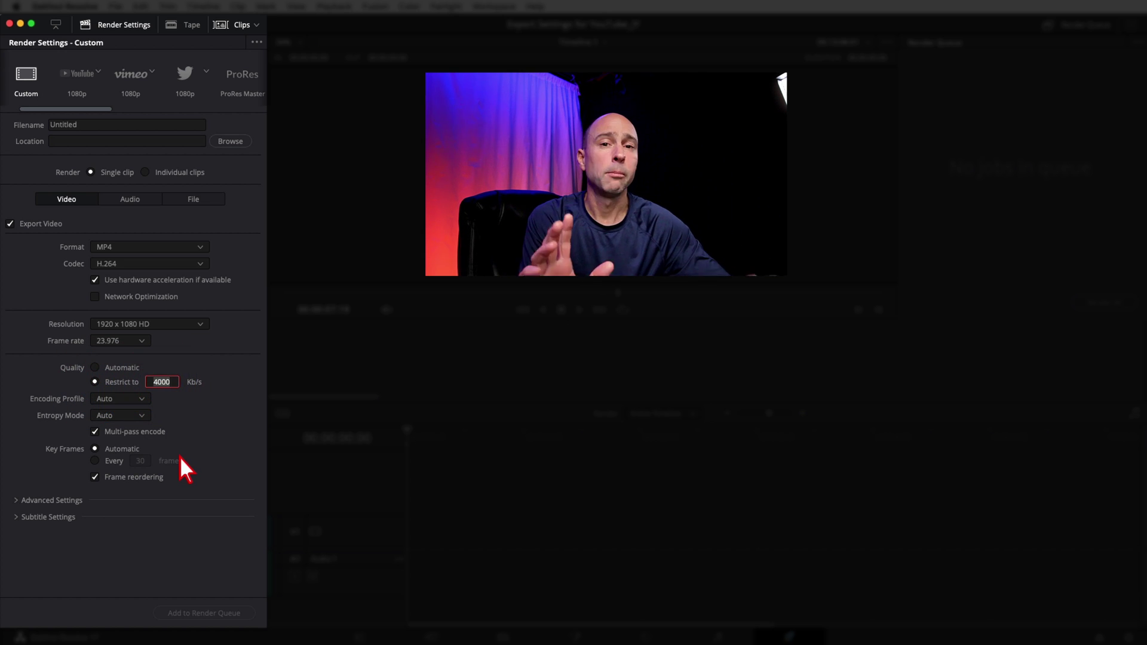
key("BackSpace")
key("BackSpace")
key("BackSpace")
key("BackSpace")
type("30000")
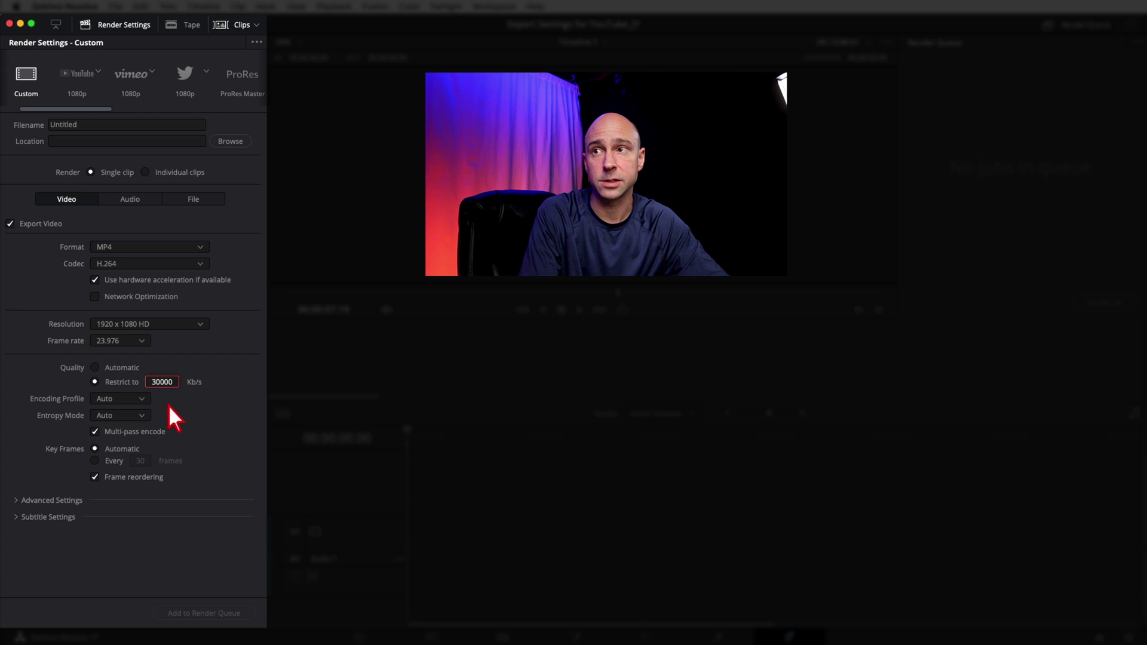
Set the video quality restriction to 40000 Kb/s.
key("BackSpace")
key("BackSpace")
key("BackSpace")
key("BackSpace")
key("BackSpace")
type("40000")
key("Return")
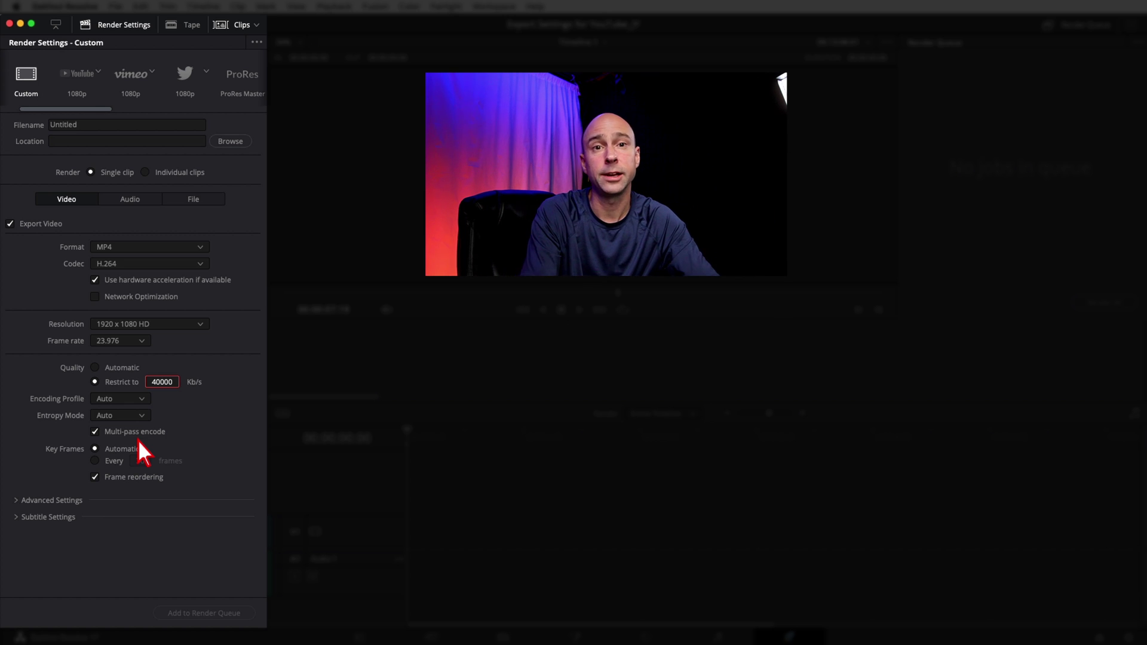
Keep key frames on Automatic and review the advanced video settings.
left_click(110, 451)
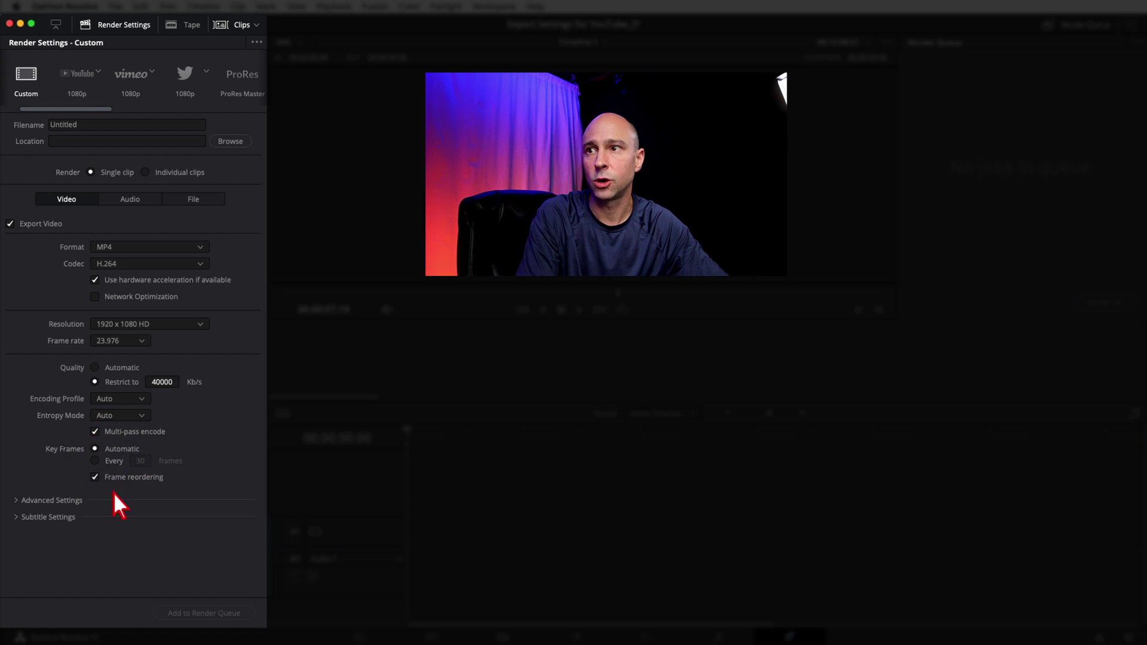
left_click(18, 503)
scroll(24, 475, "down", 5)
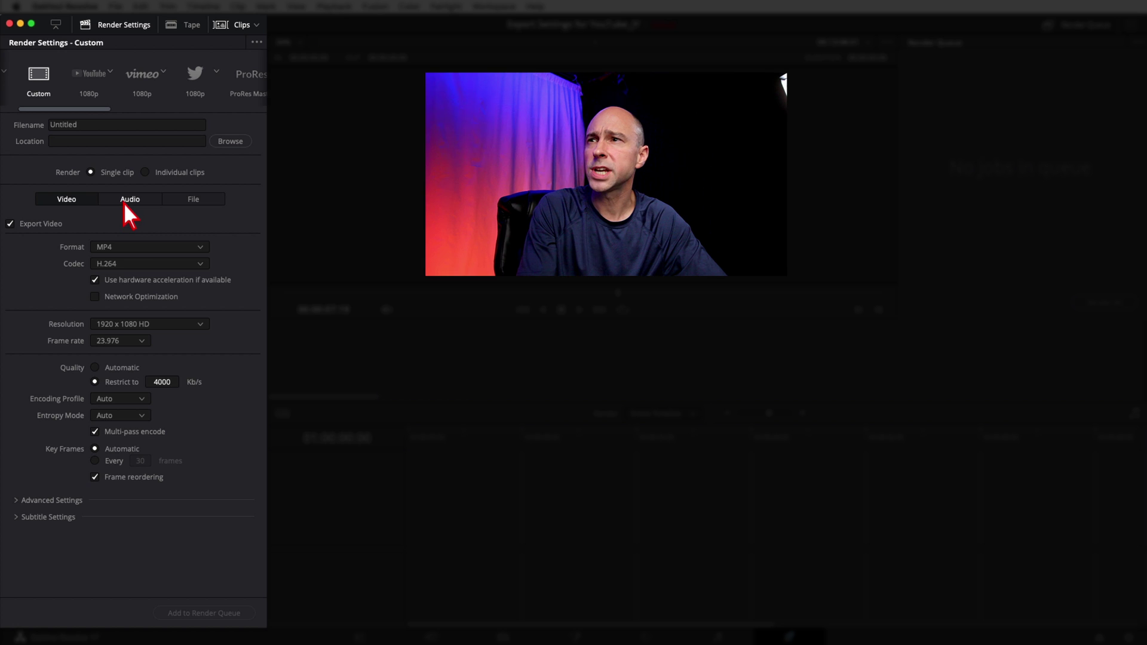
Review the audio export's codec, bit rate strategy and sample rate options without changing them.
left_click(126, 199)
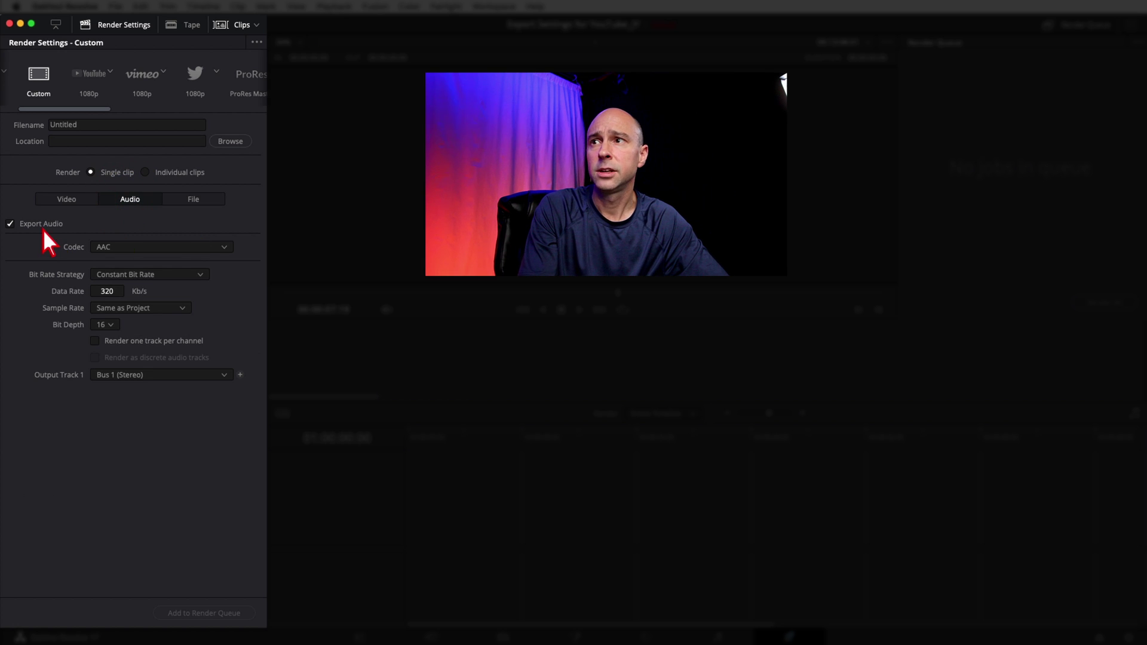
left_click(132, 249)
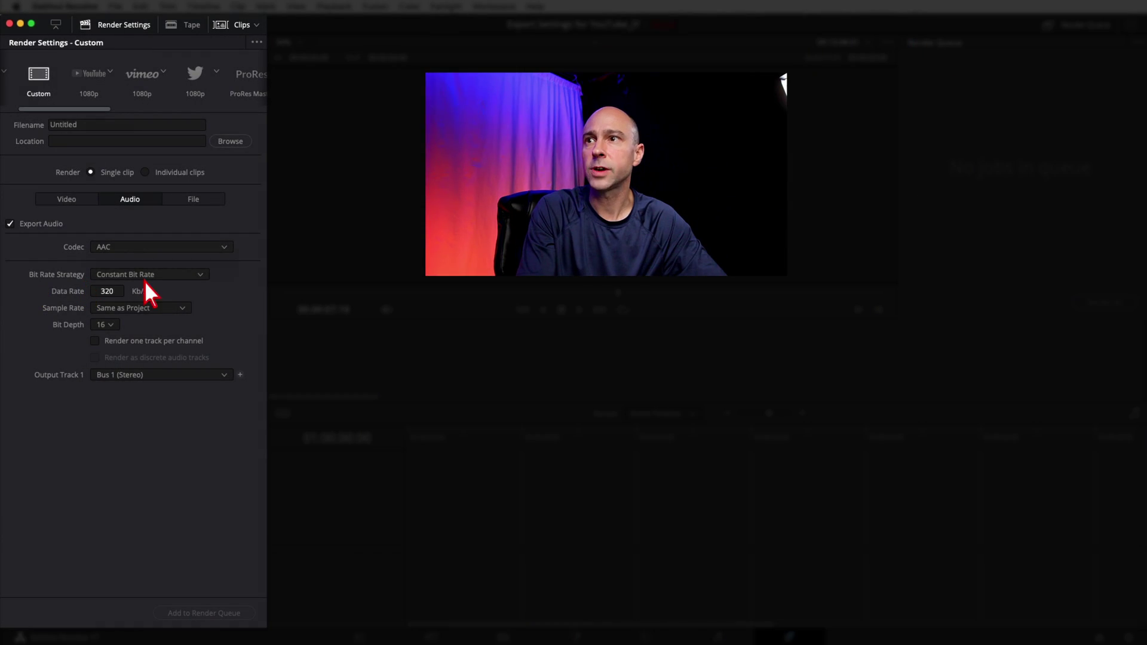
left_click(149, 279)
left_click(240, 280)
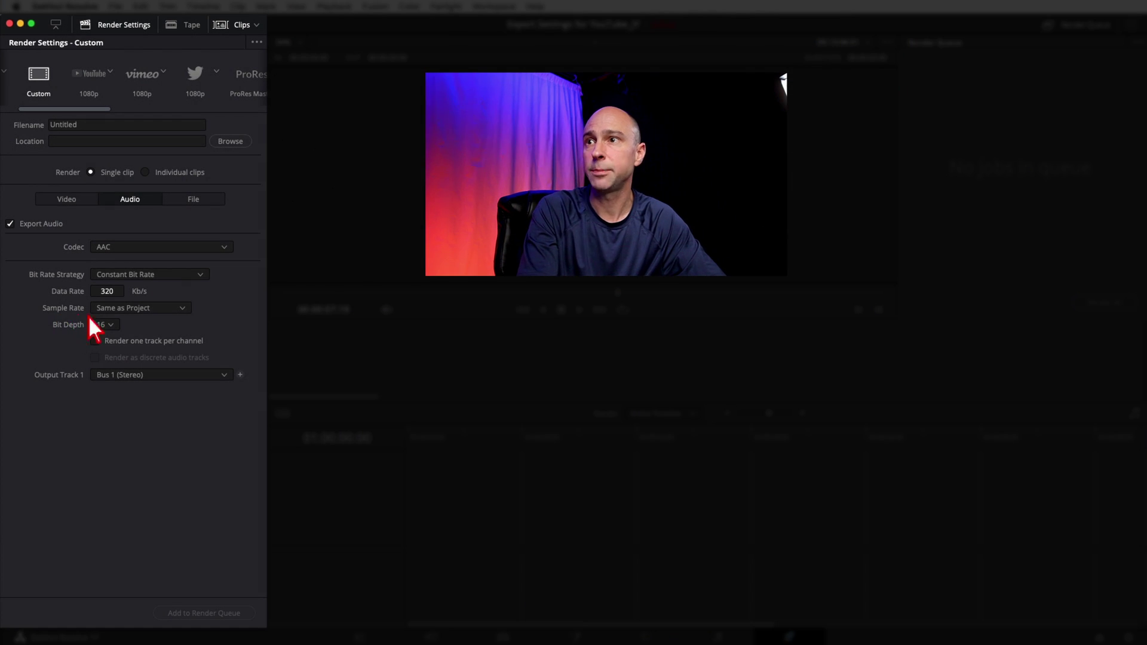
left_click(112, 309)
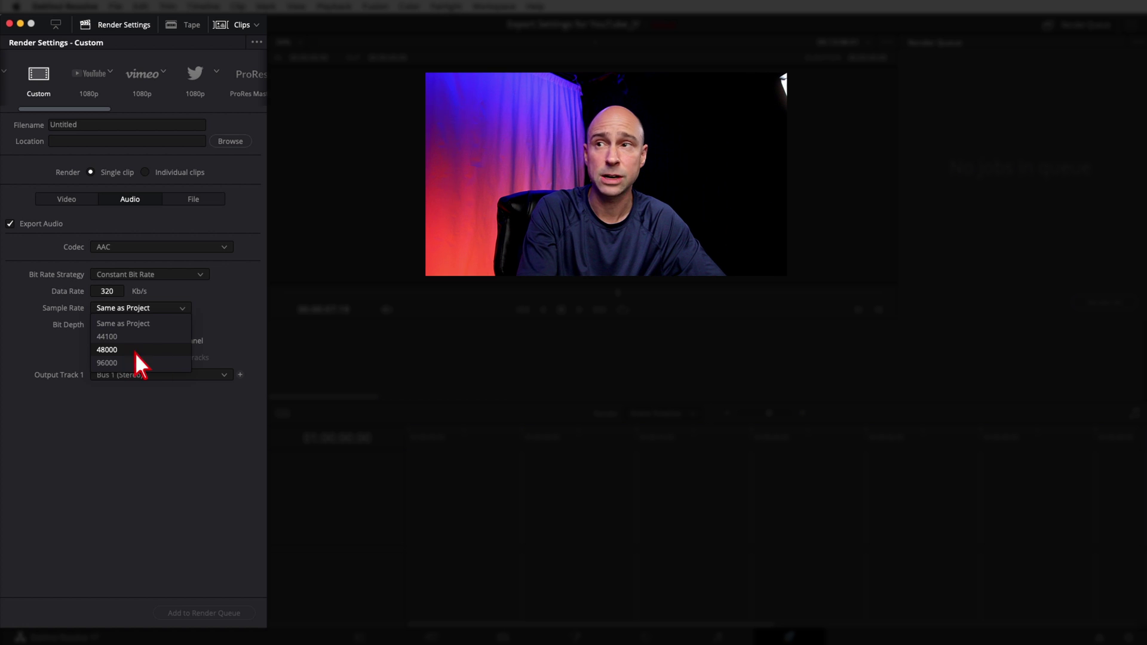
left_click(234, 344)
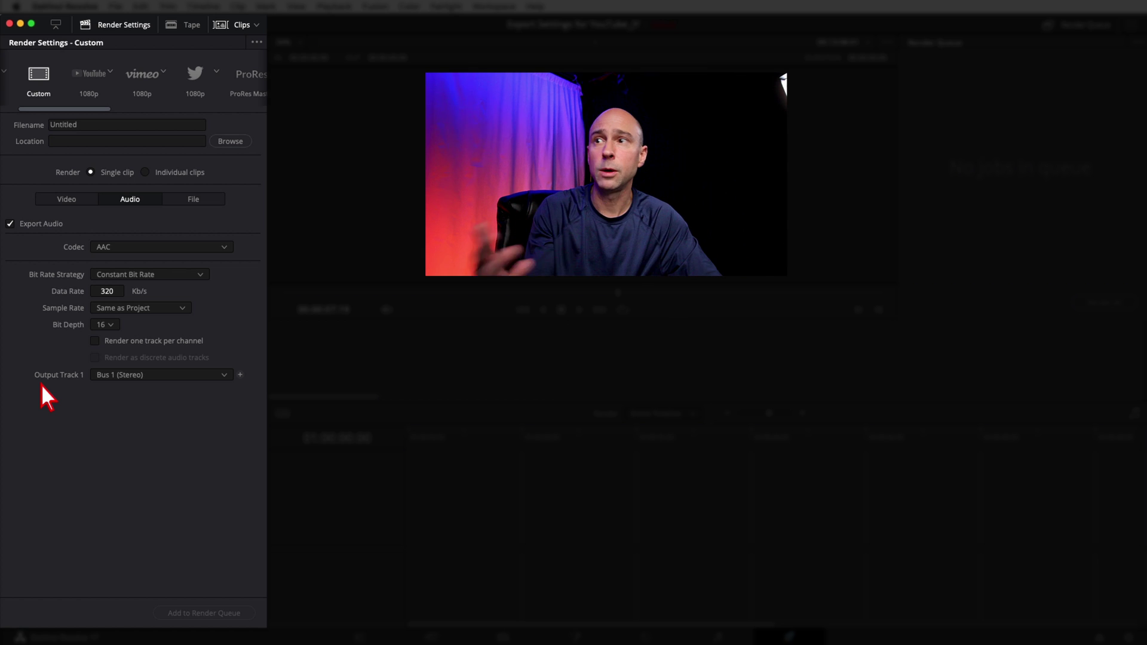
Add a second audio output track, remove it again, and check the source options of Output Track 1.
left_click(239, 374)
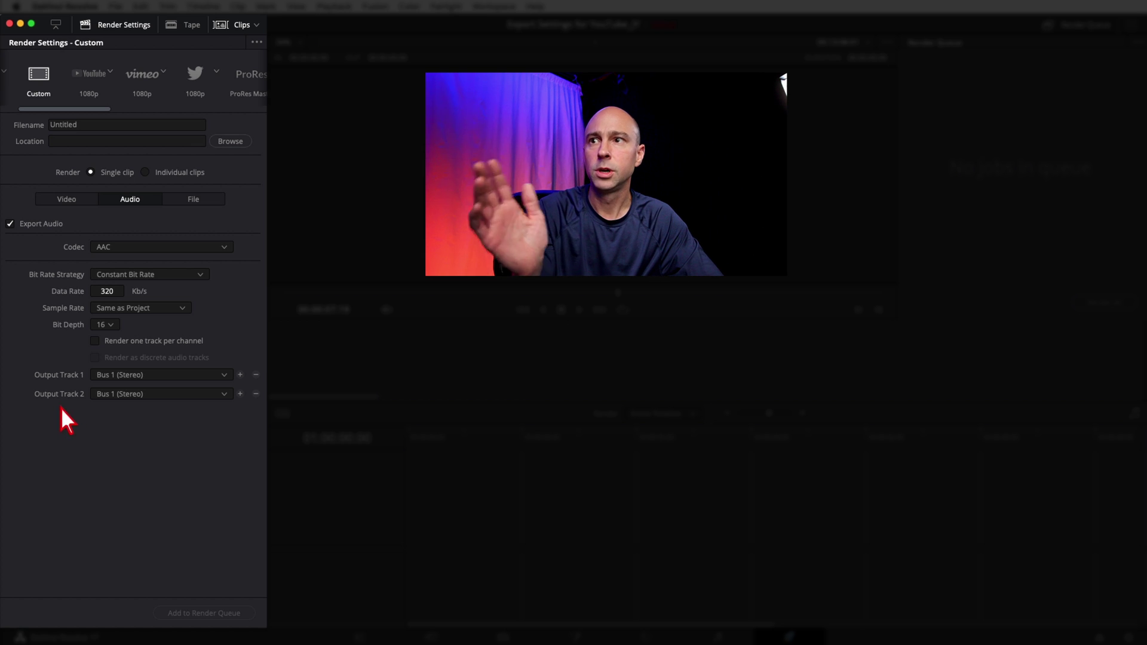
left_click(256, 394)
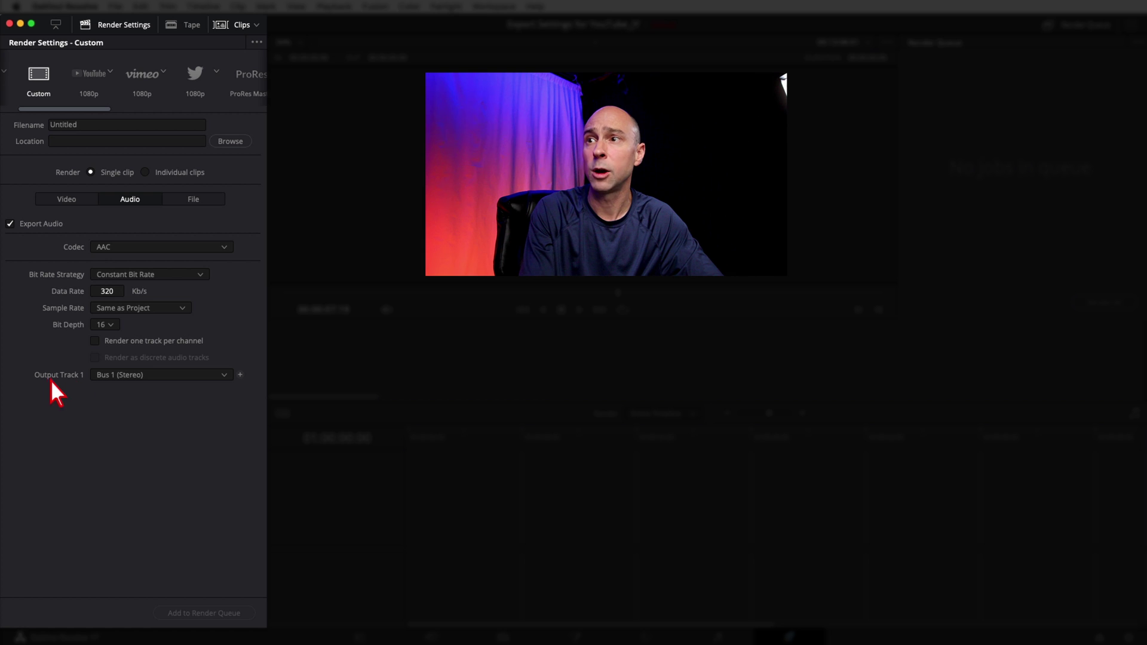
left_click(113, 378)
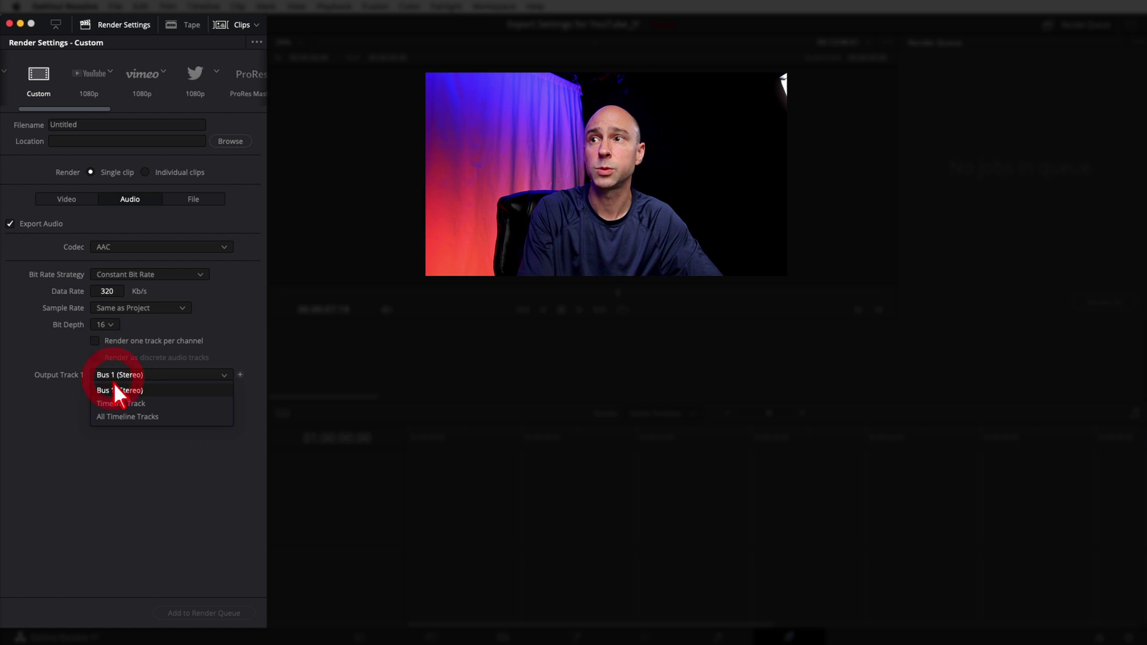
left_click(175, 486)
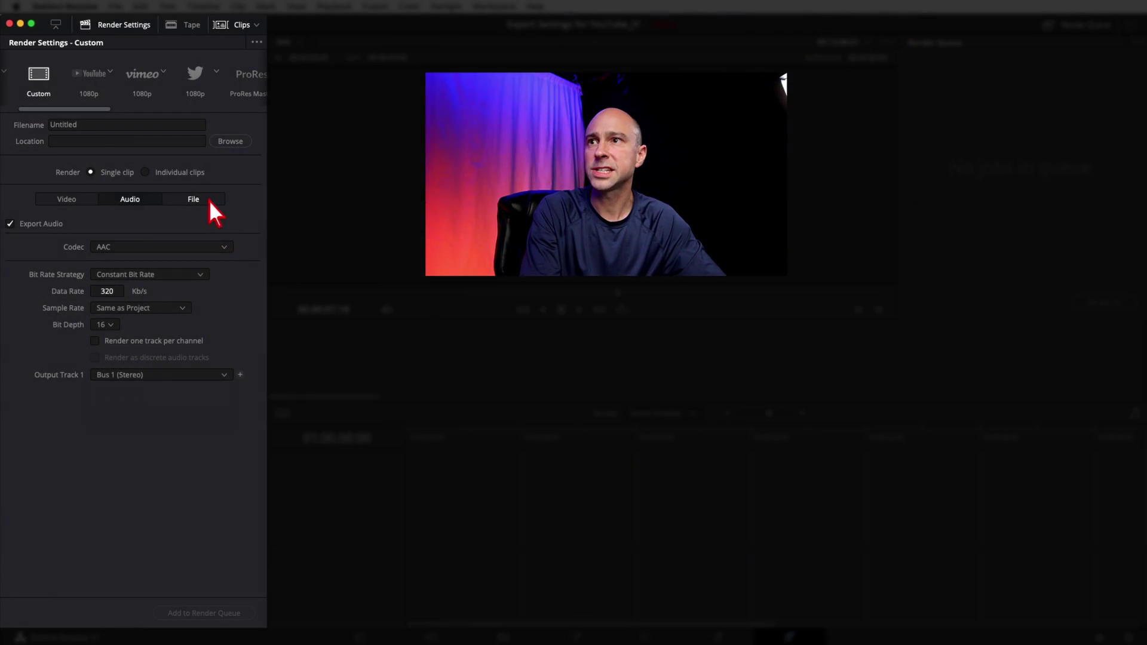
Review the file export settings and the render speed options, leaving the speed at Maximum.
left_click(196, 200)
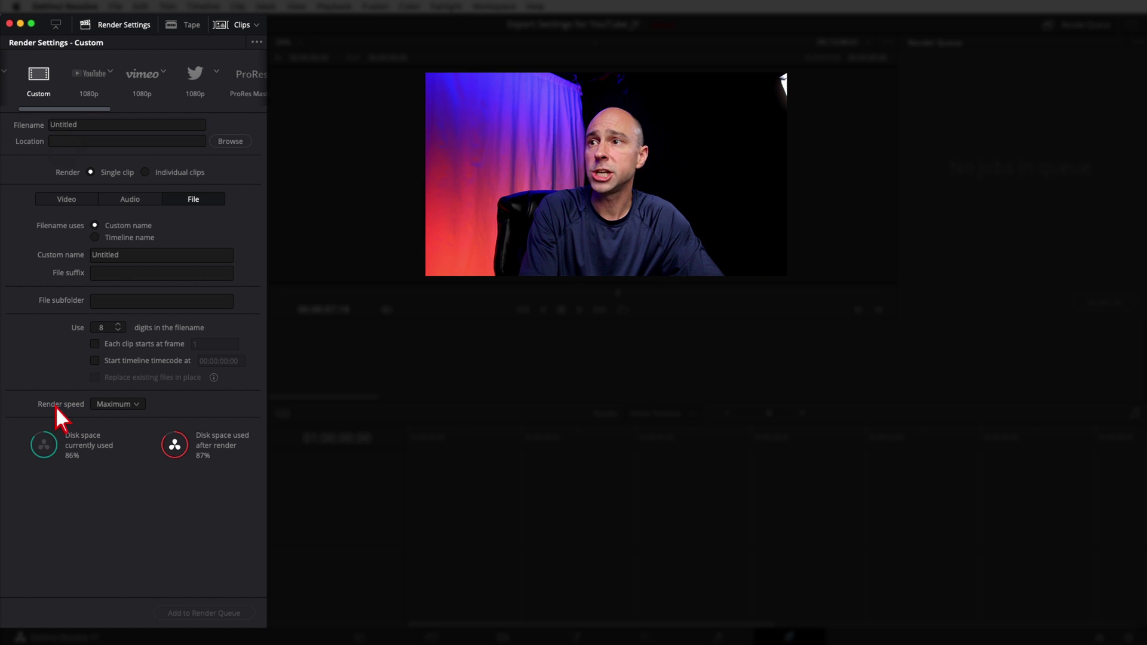
left_click(136, 405)
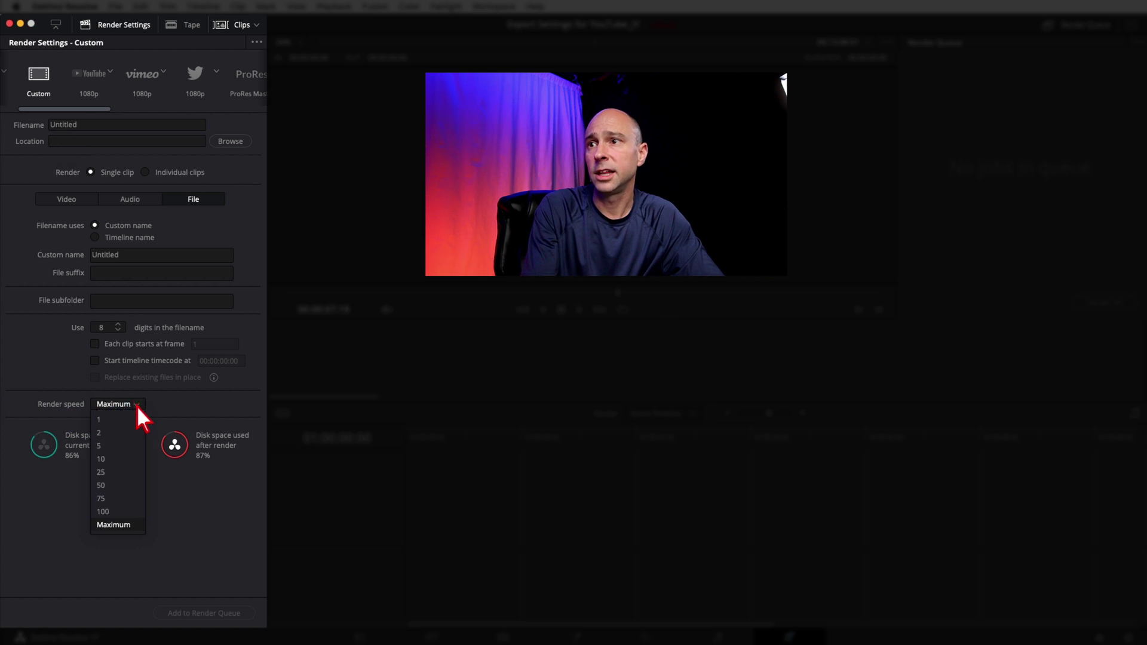
left_click(172, 406)
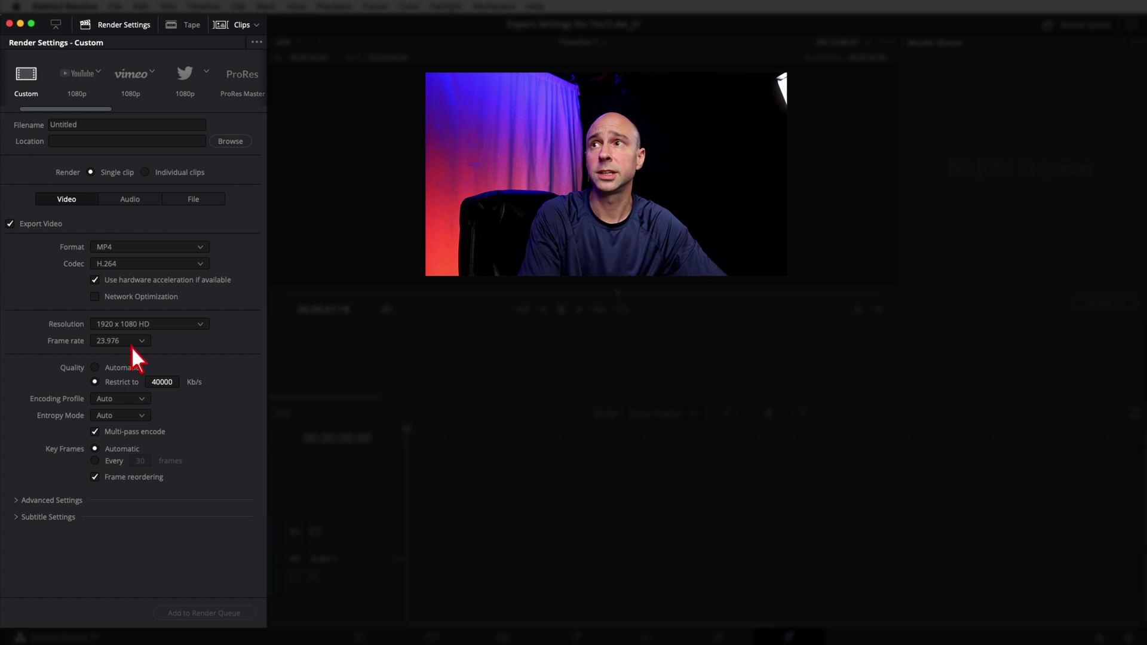
Save the current render settings as a new preset named "1080 Export YT".
left_click(257, 45)
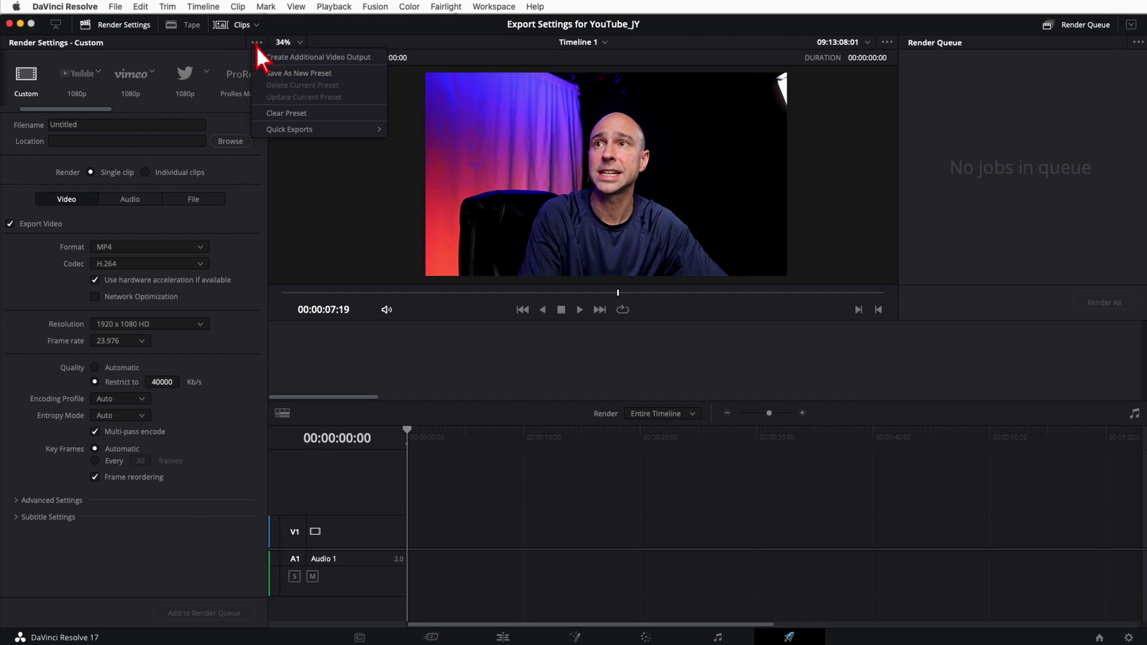
left_click(328, 76)
type("1080 Export YT")
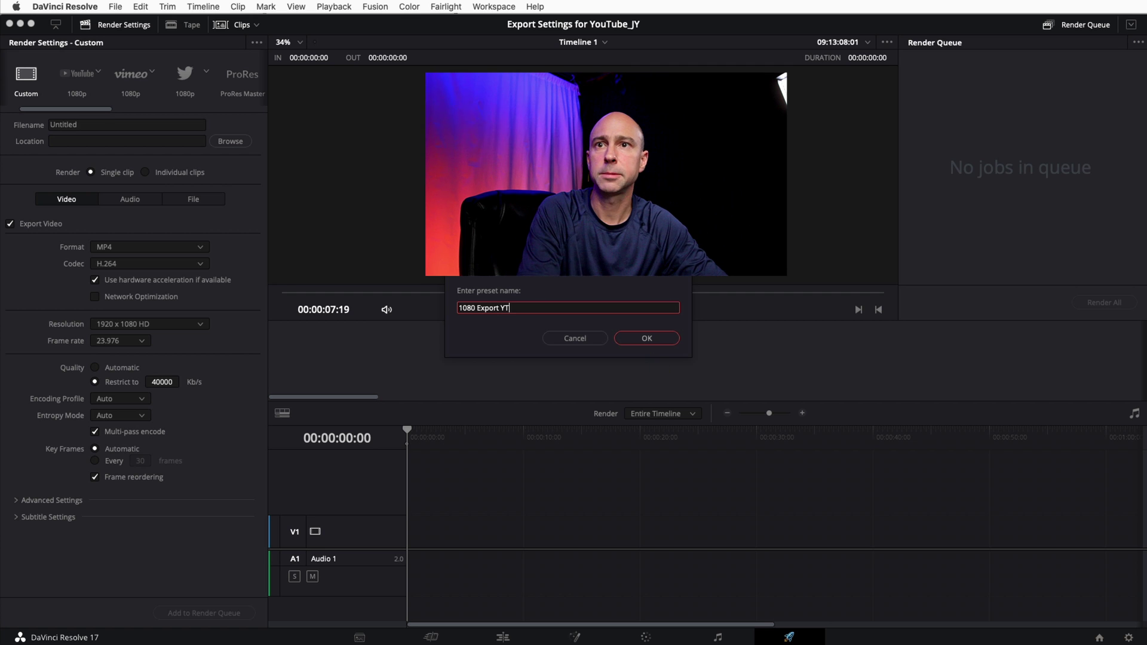
left_click(645, 338)
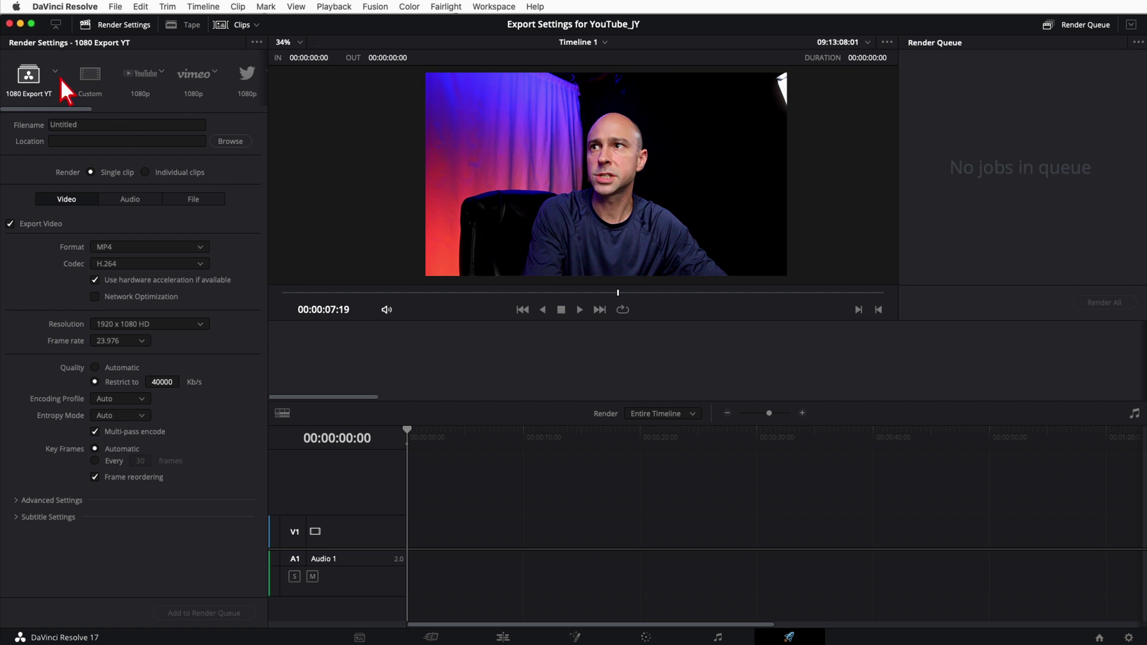
Check the list of saved presets, switch to the YouTube 1080p preset and return to 1080 Export YT.
left_click(29, 77)
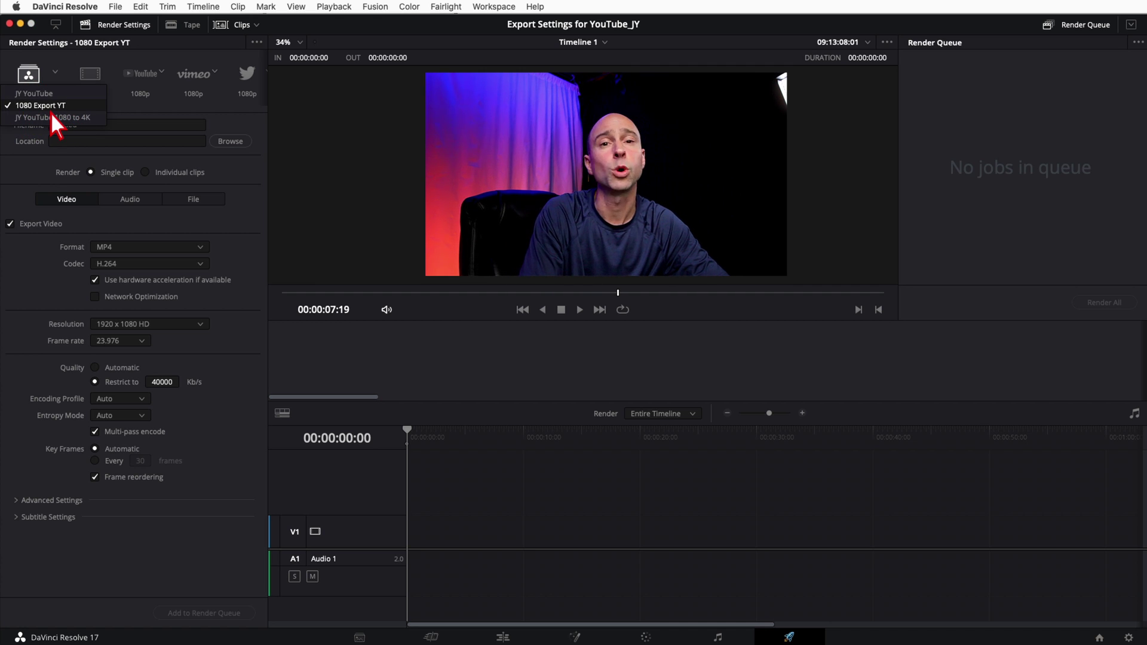
left_click(51, 113)
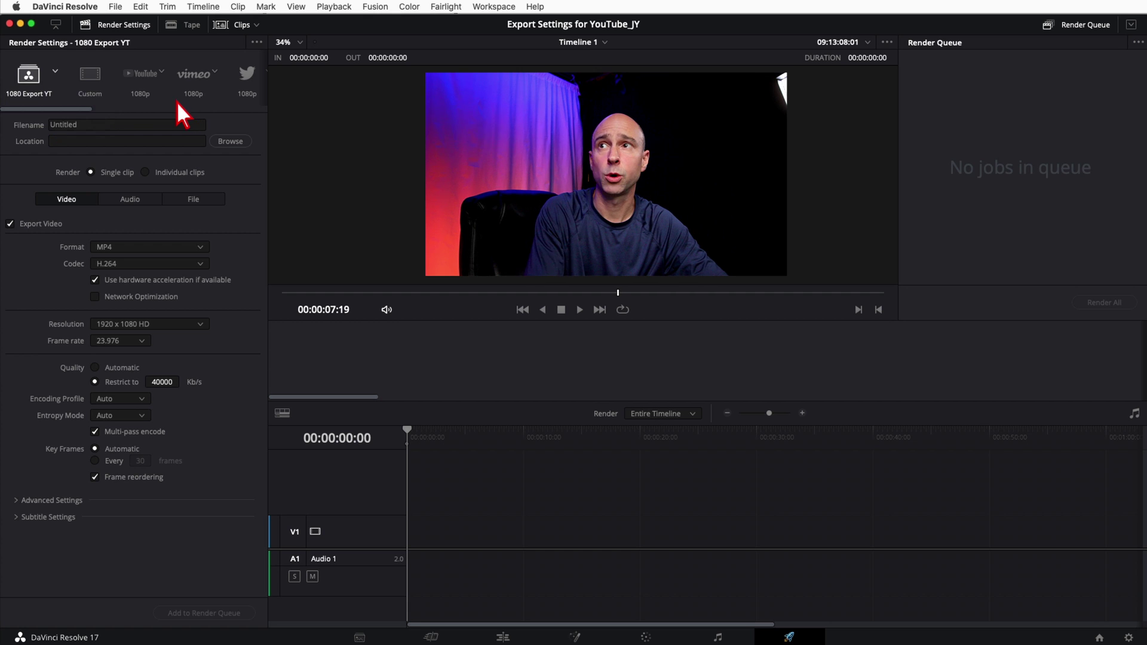
left_click(143, 78)
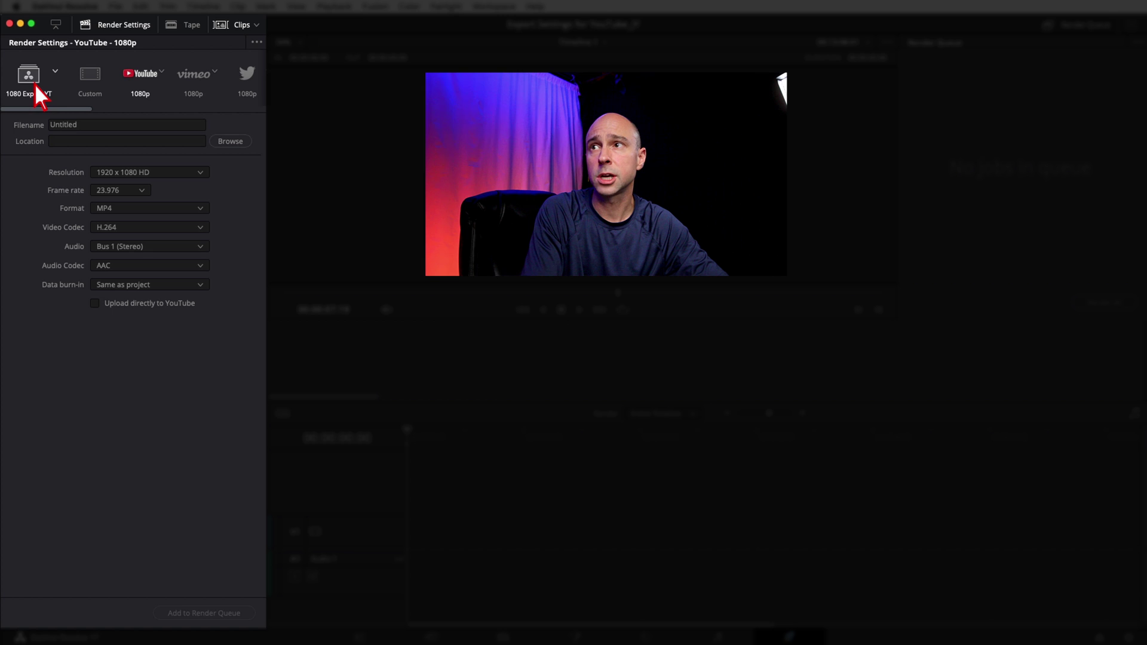
left_click(27, 77)
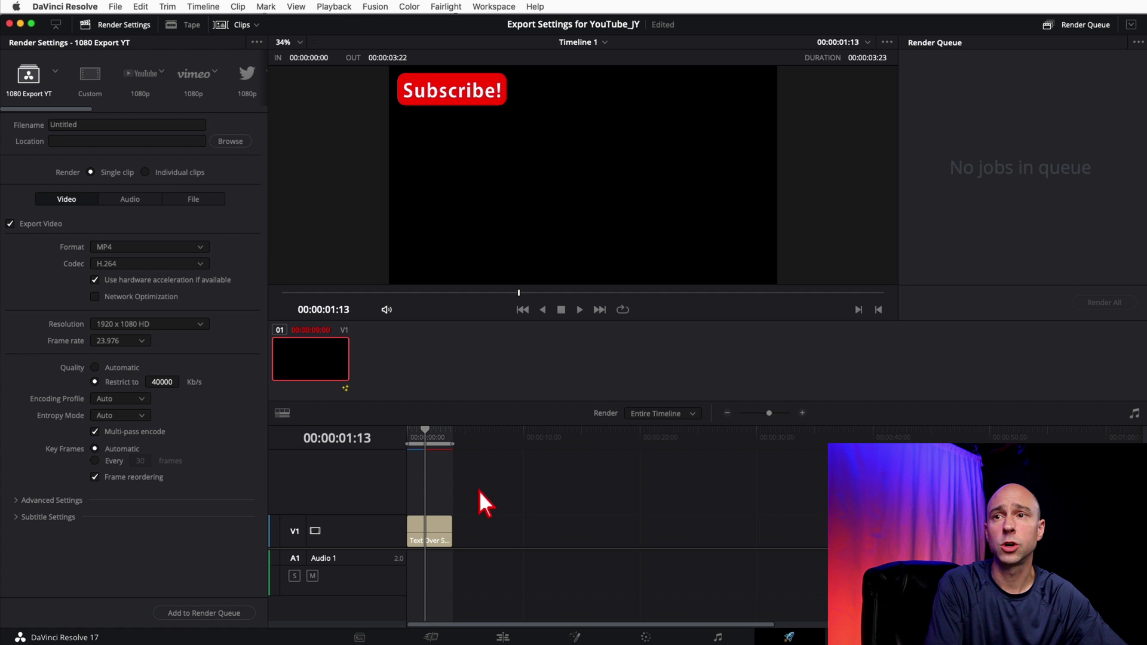
Select the text clip on video track V1 and place the playhead at 00:00:02:09.
left_click(435, 531)
left_click(434, 435)
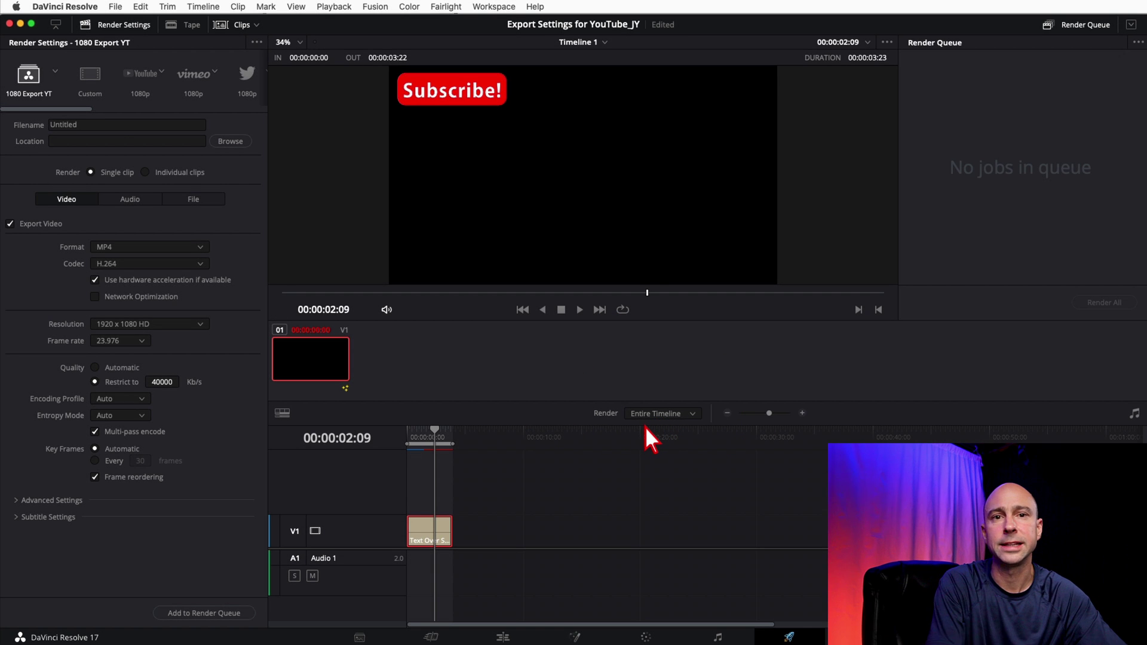
Set the render location to the Desktop folder and add the timeline to the render queue as a job.
left_click(94, 124)
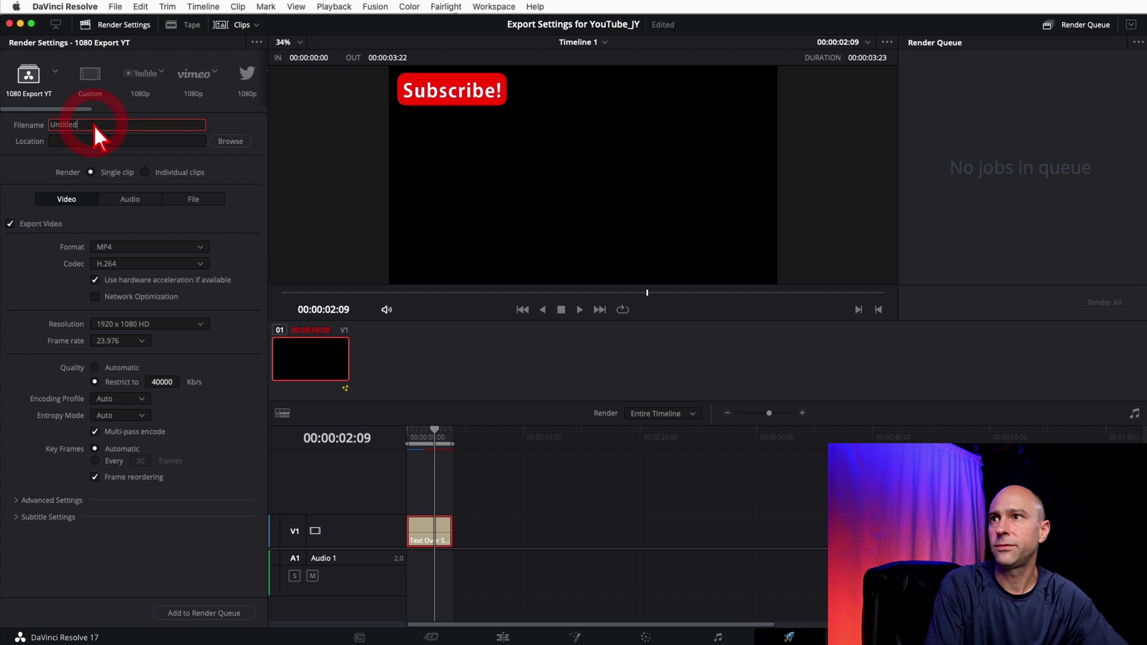
left_click(227, 144)
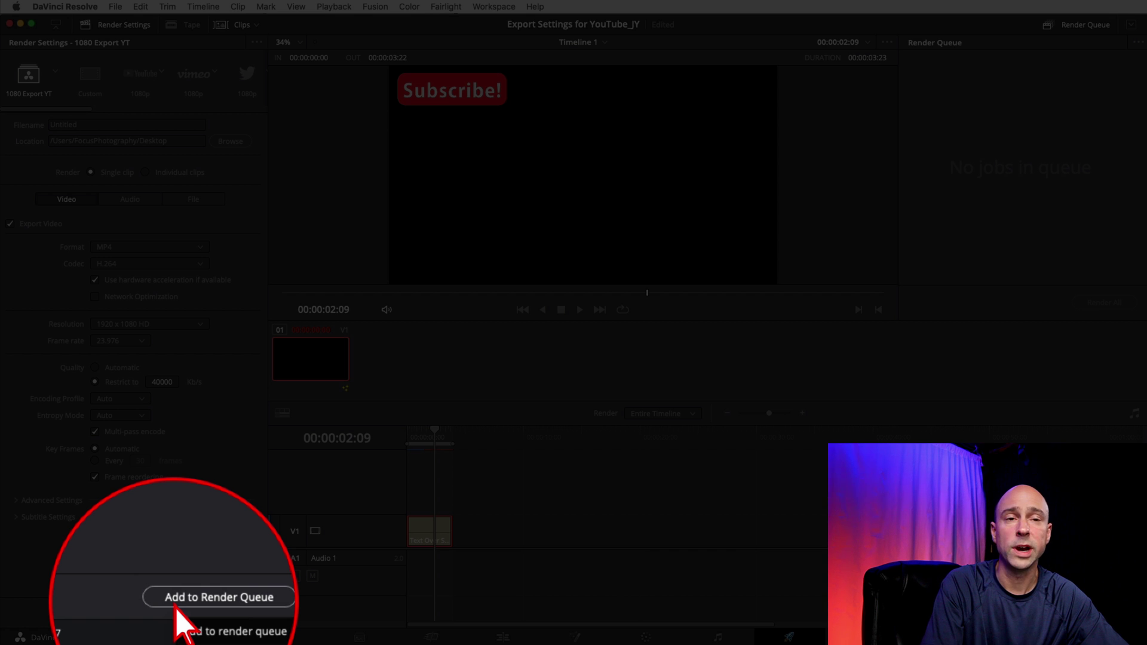
left_click(200, 614)
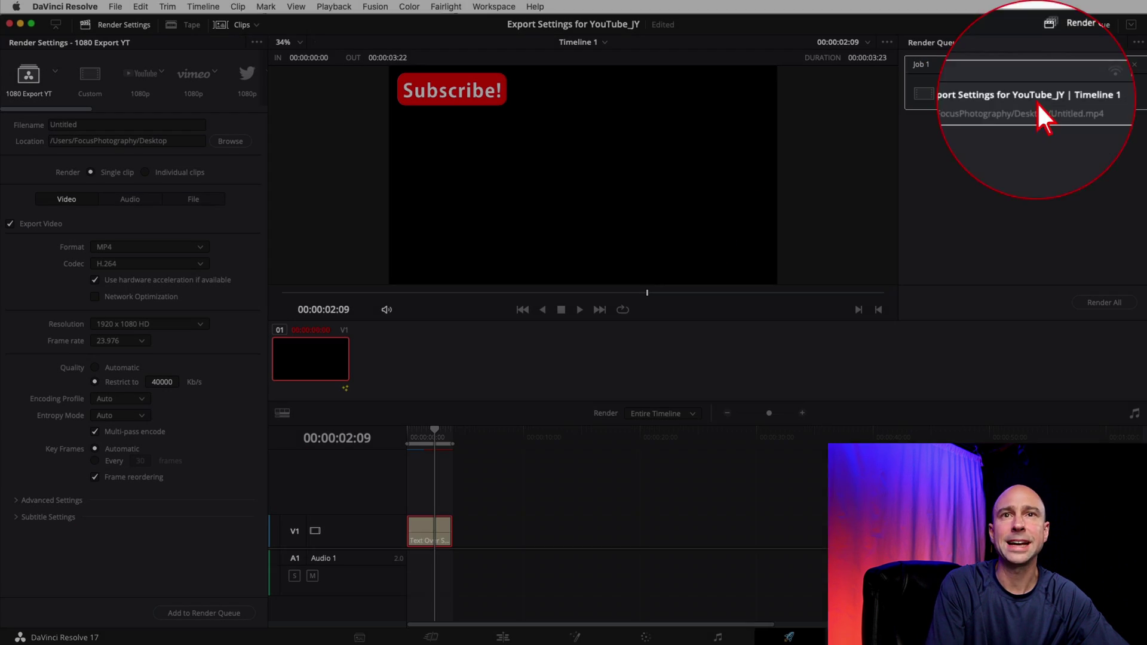
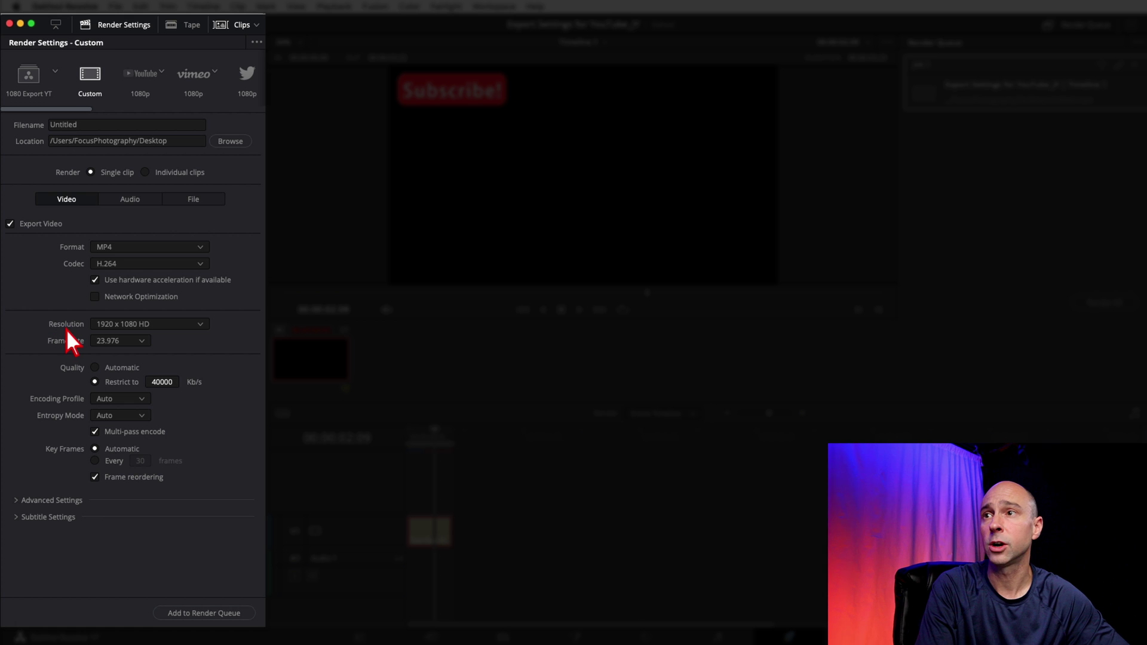
Set the export resolution to 3840 x 2160 Ultra HD and restrict the video quality to 90000 Kb/s.
left_click(201, 327)
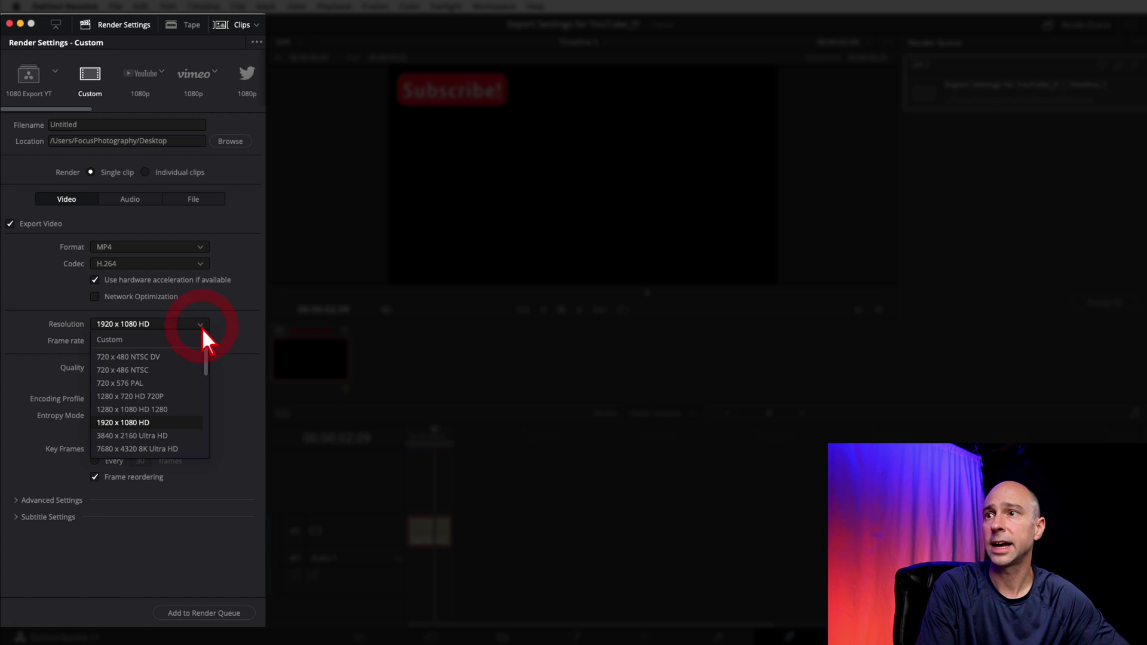
left_click(167, 436)
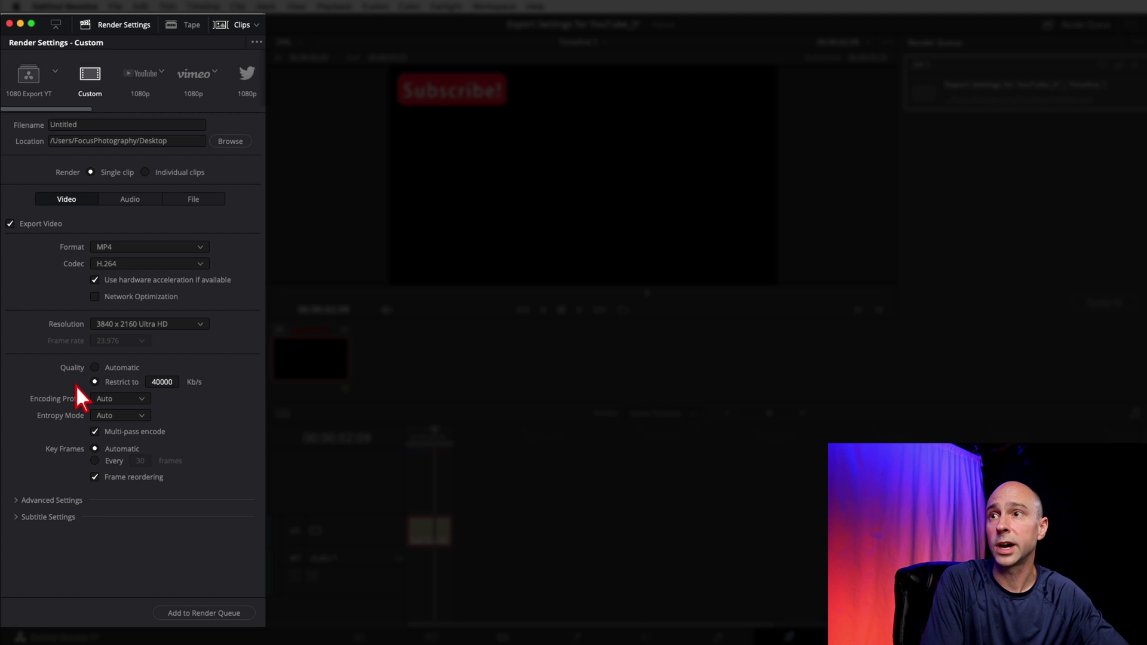
left_click(163, 382)
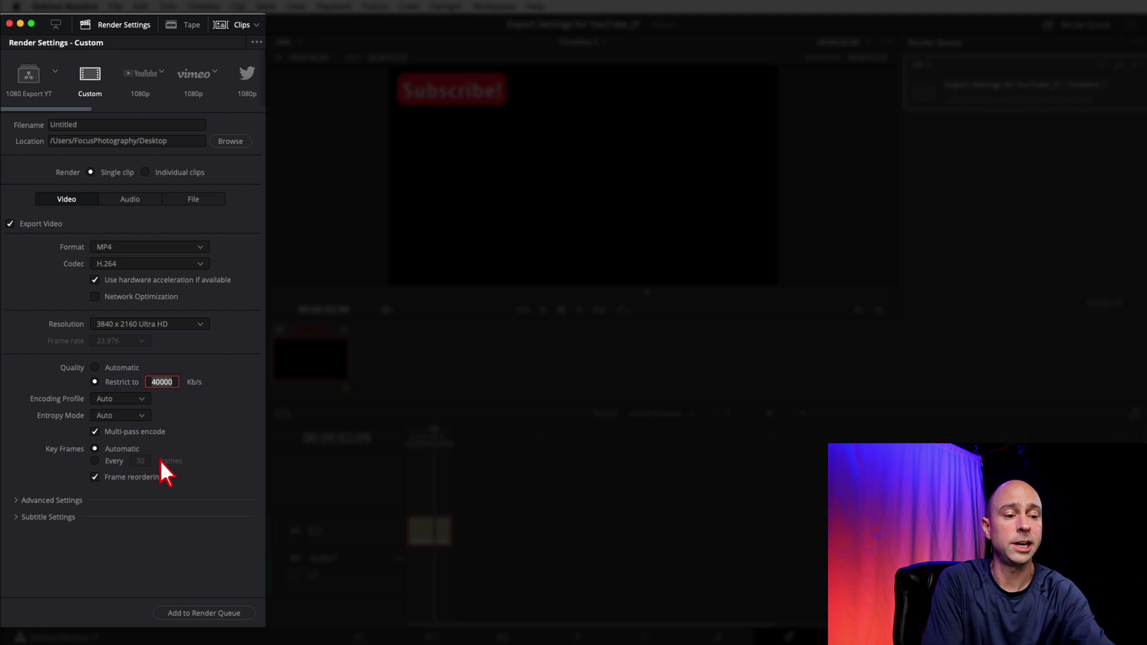
type("90000")
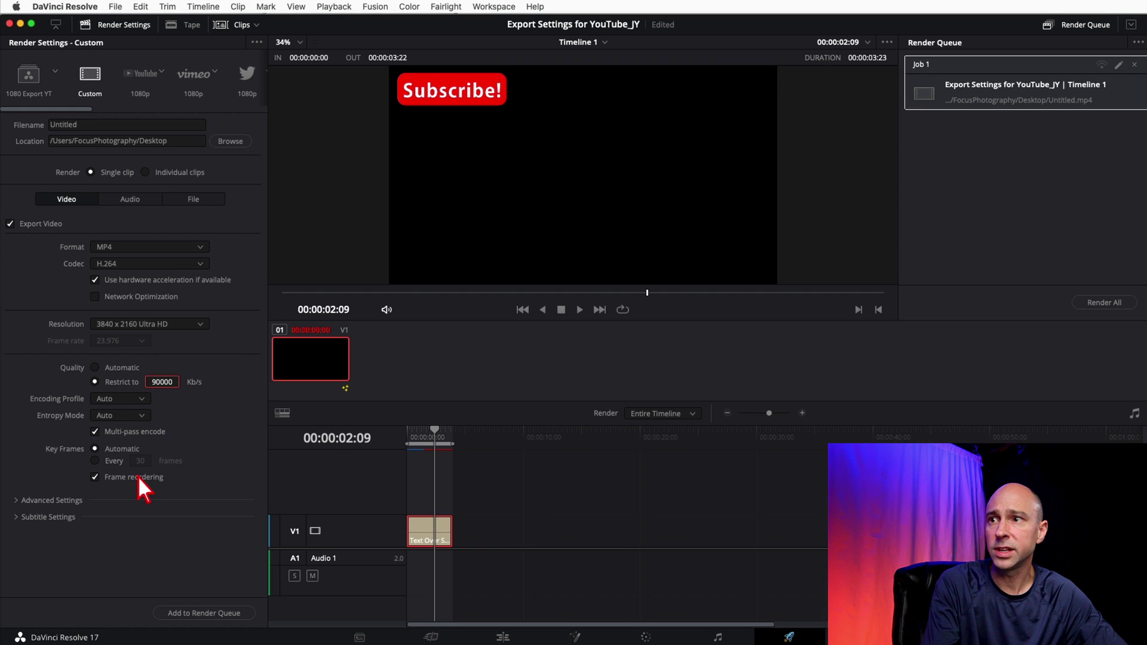
Review the advanced video settings, collapse them again and display the audio export settings.
left_click(18, 502)
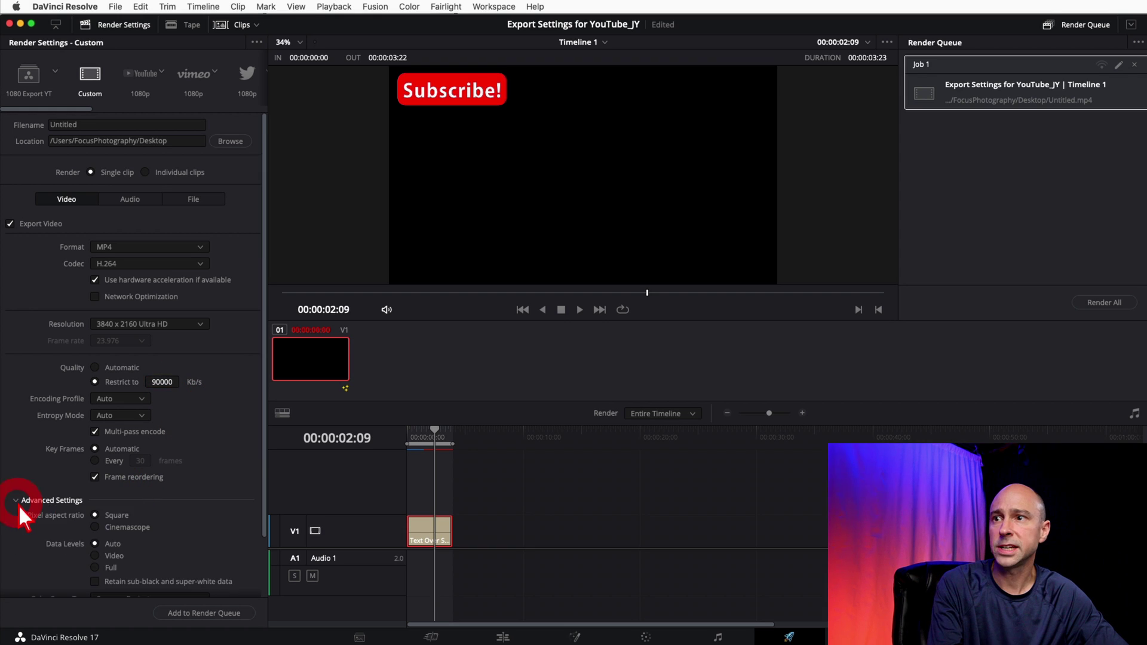
scroll(56, 501, "down", 5)
scroll(60, 483, "up", 5)
left_click(24, 499)
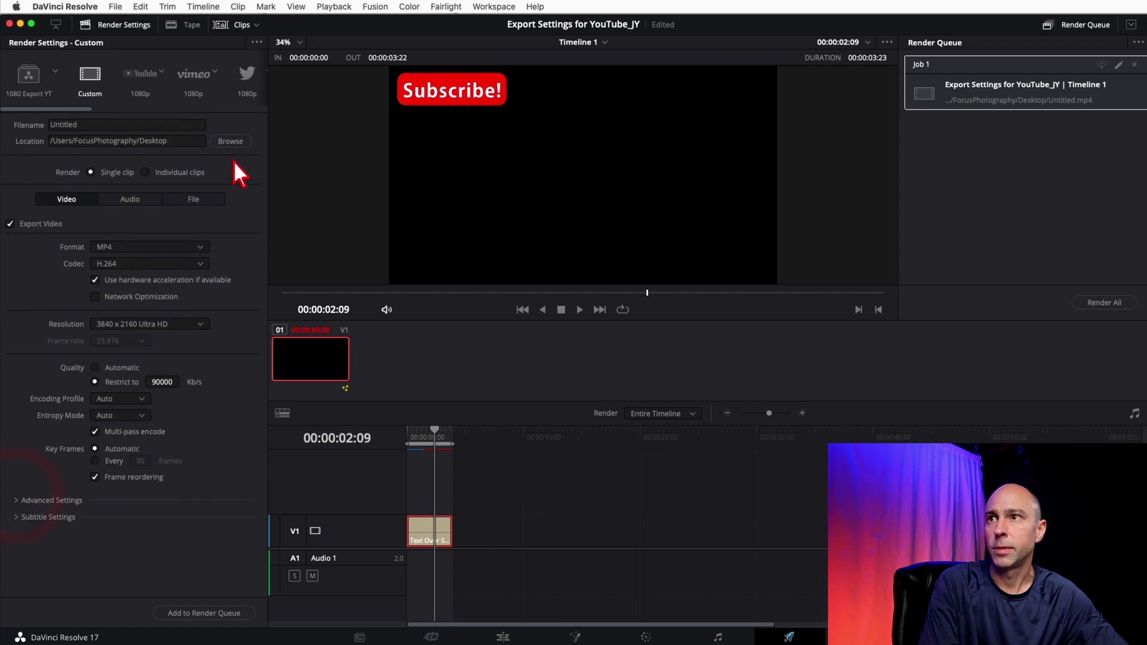
left_click(132, 199)
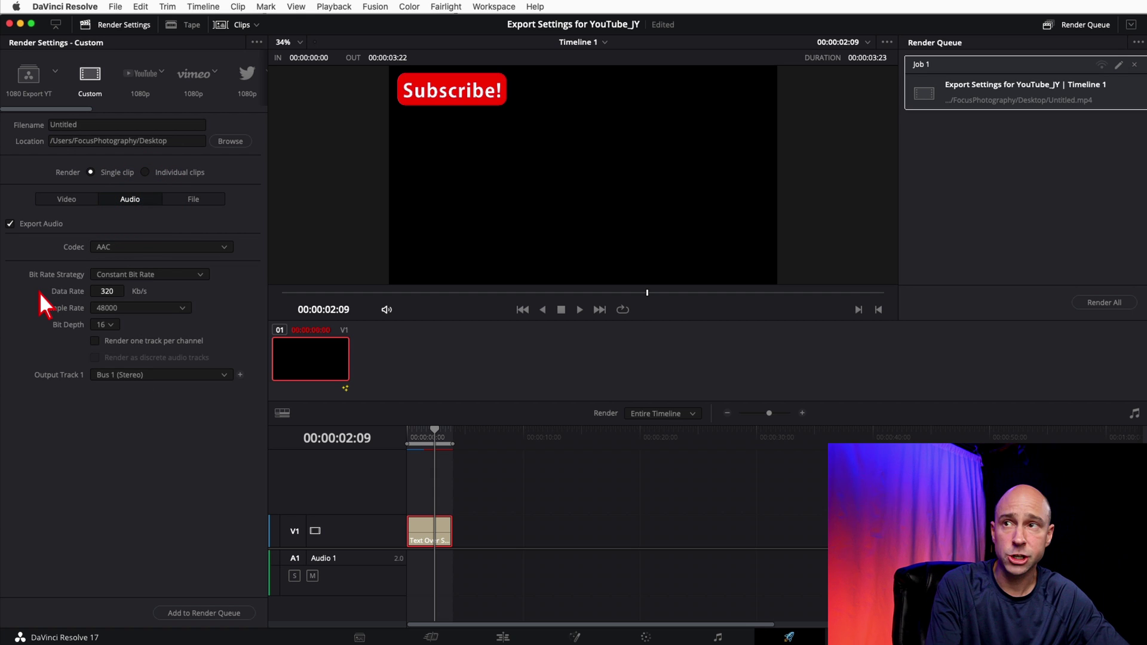